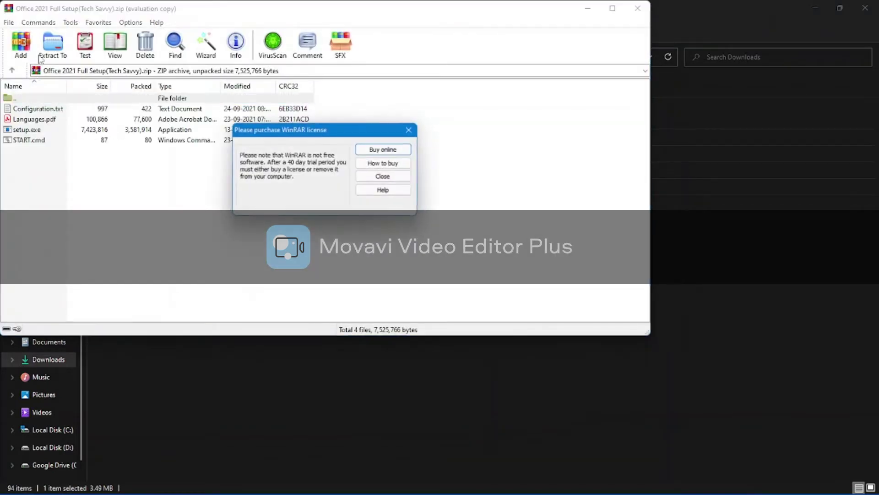
Extract the whole archive into a new Desktop folder named Office 2021 Full Setup(Tech Savvy), and close the archive
{"action": "left_click", "coordinate": [411, 130]}
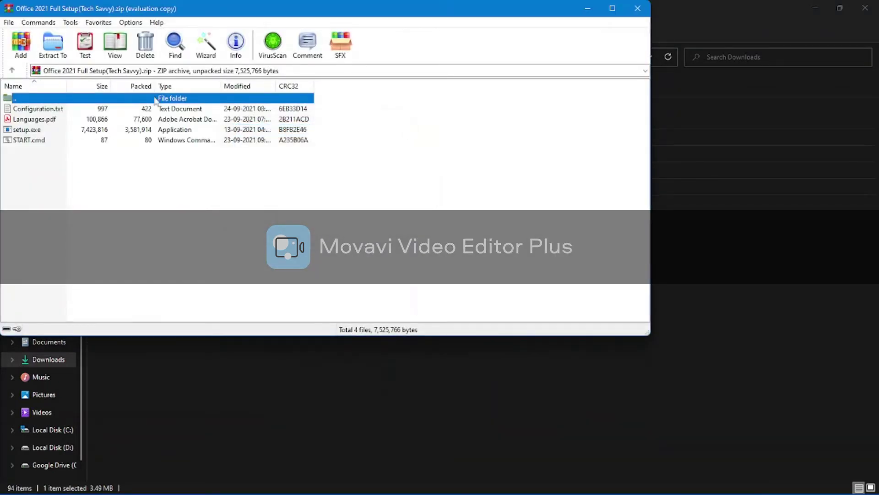
{"action": "left_click", "coordinate": [63, 54]}
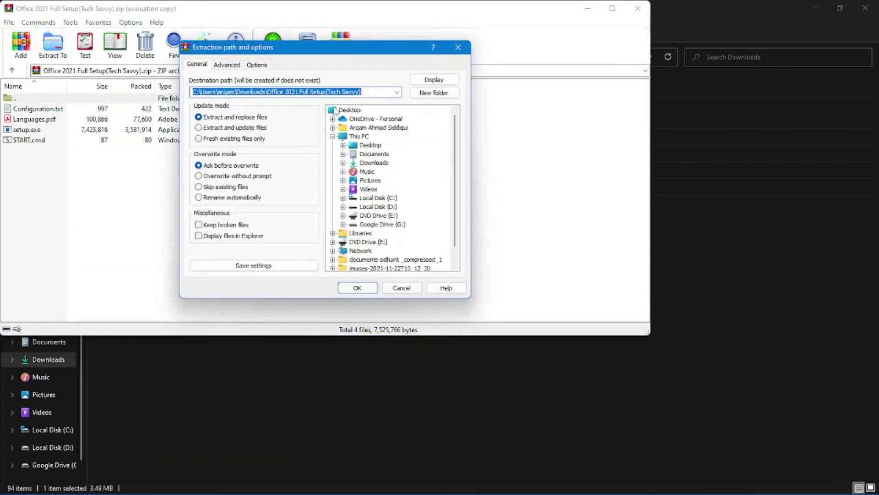
{"action": "left_click", "coordinate": [337, 110]}
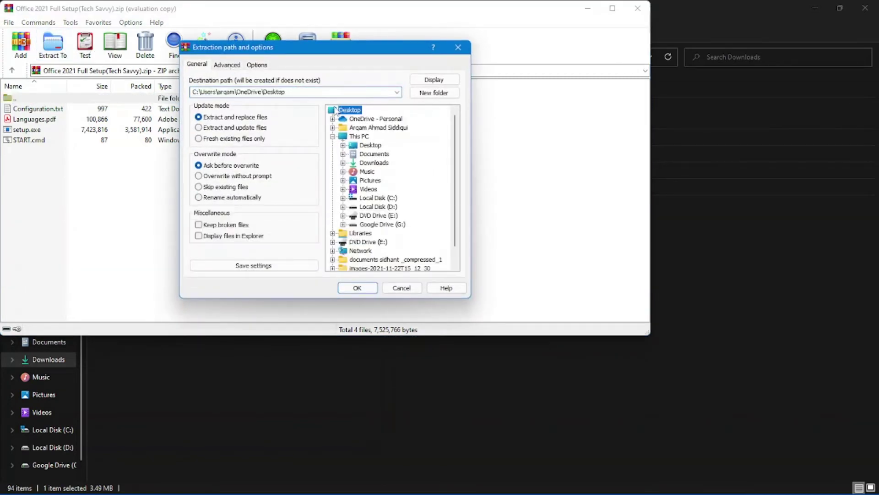
{"action": "double_click", "coordinate": [370, 145]}
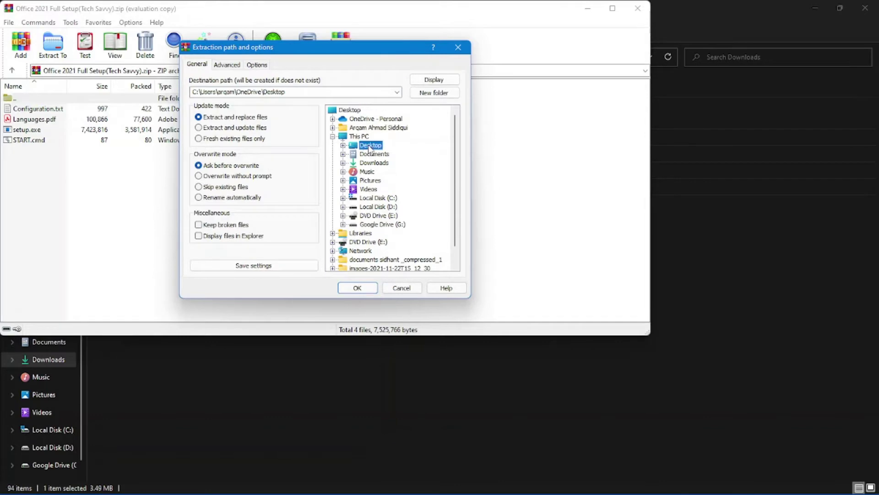
{"action": "left_click", "coordinate": [431, 92]}
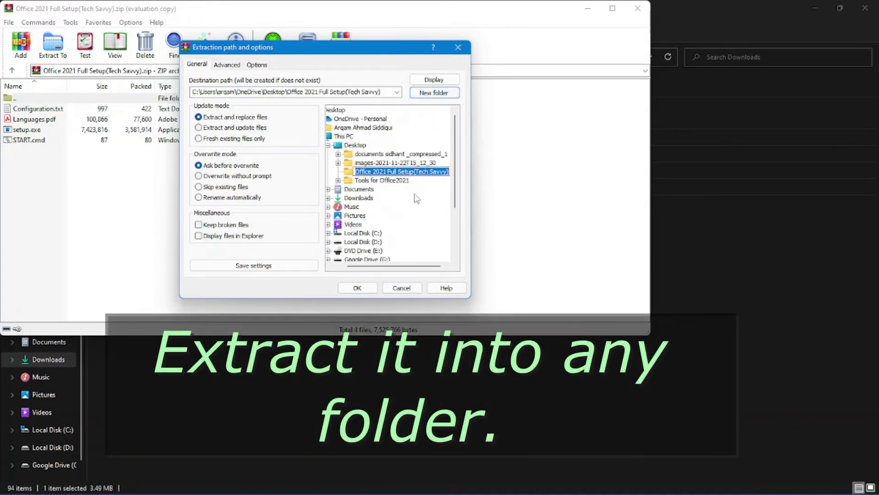
{"action": "left_click", "coordinate": [358, 288]}
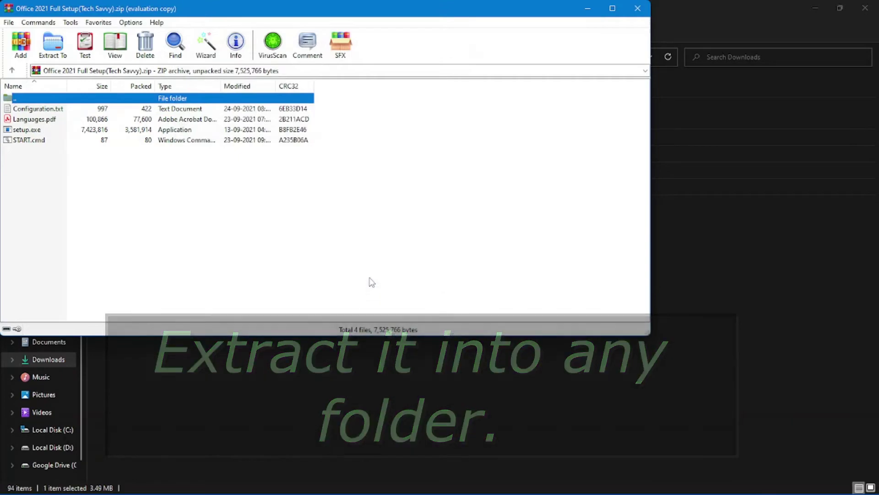
{"action": "left_click", "coordinate": [636, 8]}
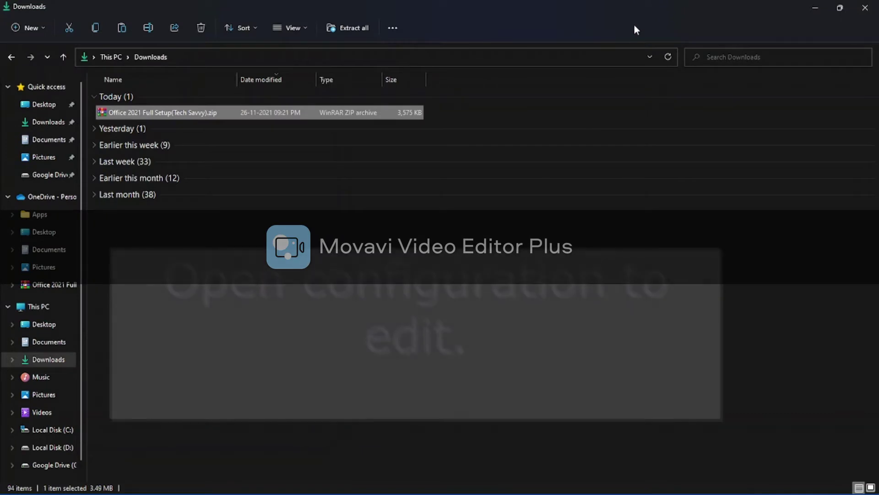
Open Configuration.txt from the extracted Office 2021 Full Setup(Tech Savvy) folder on the Desktop
{"action": "left_click", "coordinate": [34, 107]}
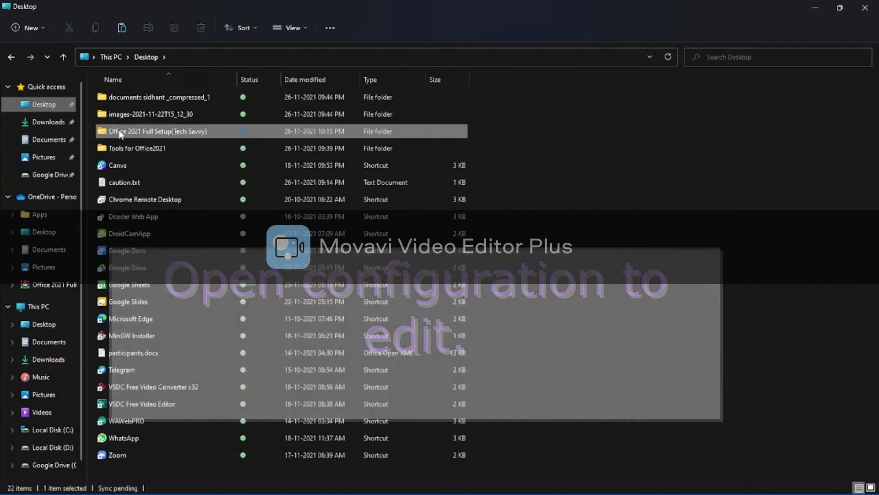
{"action": "double_click", "coordinate": [118, 131]}
{"action": "left_click", "coordinate": [117, 132]}
{"action": "double_click", "coordinate": [141, 98]}
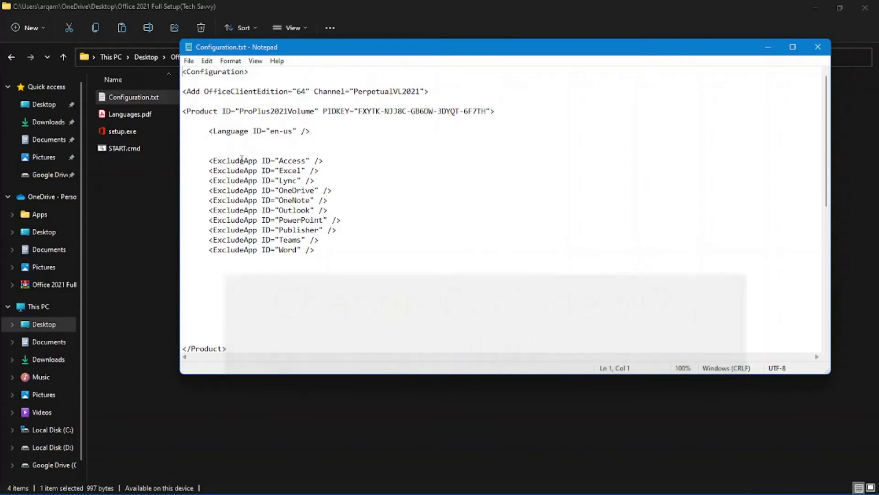
Change ExcludeApp to IncludeApp in the Access and Excel lines of the configuration
{"action": "left_click", "coordinate": [223, 160]}
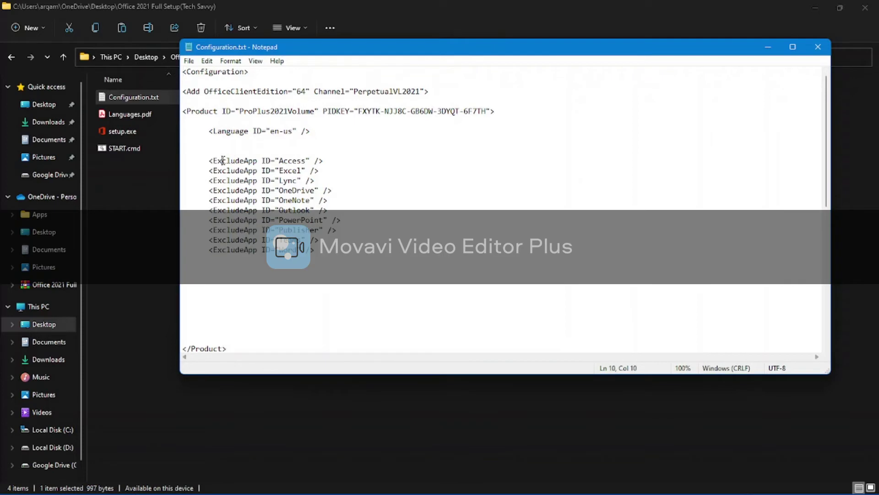
{"action": "key", "text": "BackSpace"}
{"action": "key", "text": "BackSpace"}
{"action": "type", "text": "I"}
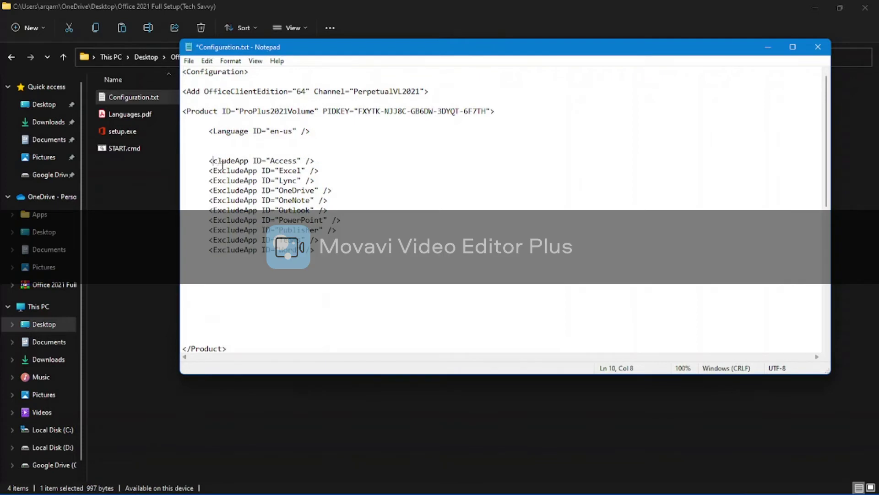
{"action": "type", "text": "n"}
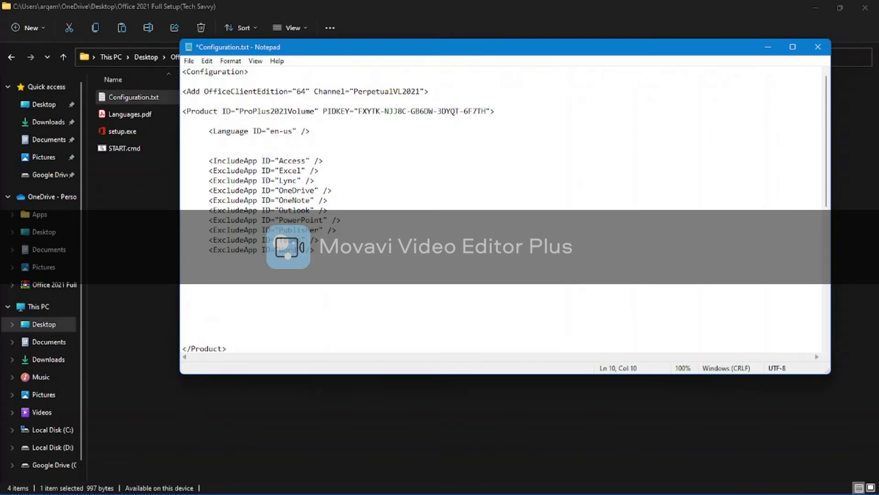
{"action": "left_click", "coordinate": [223, 165]}
{"action": "key", "text": "BackSpace"}
{"action": "key", "text": "BackSpace"}
{"action": "type", "text": "I"}
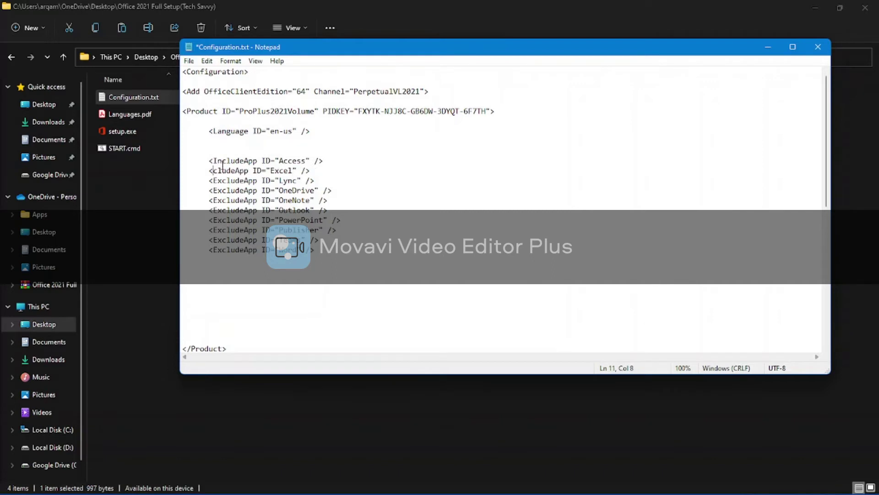
{"action": "type", "text": "n"}
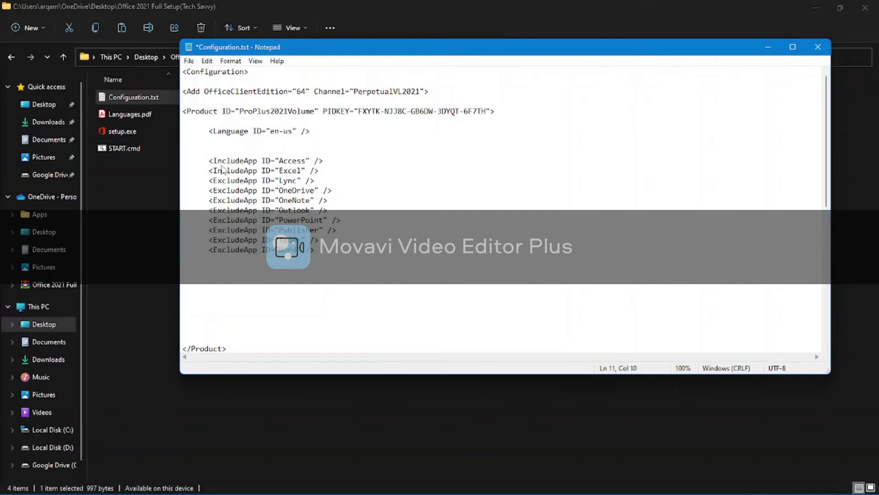
Change ExcludeApp to IncludeApp in the Lync and OneDrive lines
{"action": "key", "text": "Down"}
{"action": "key", "text": "BackSpace"}
{"action": "key", "text": "BackSpace"}
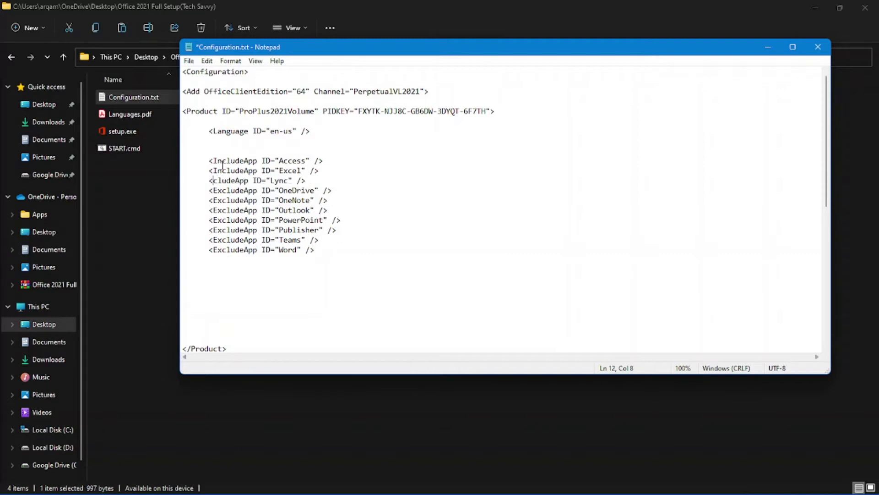
{"action": "type", "text": "In"}
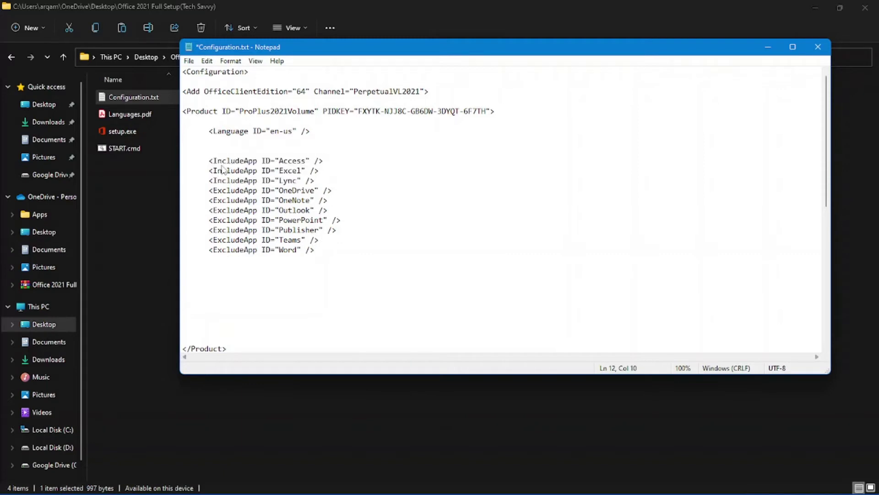
{"action": "key", "text": "Down"}
{"action": "key", "text": "BackSpace"}
{"action": "key", "text": "BackSpace"}
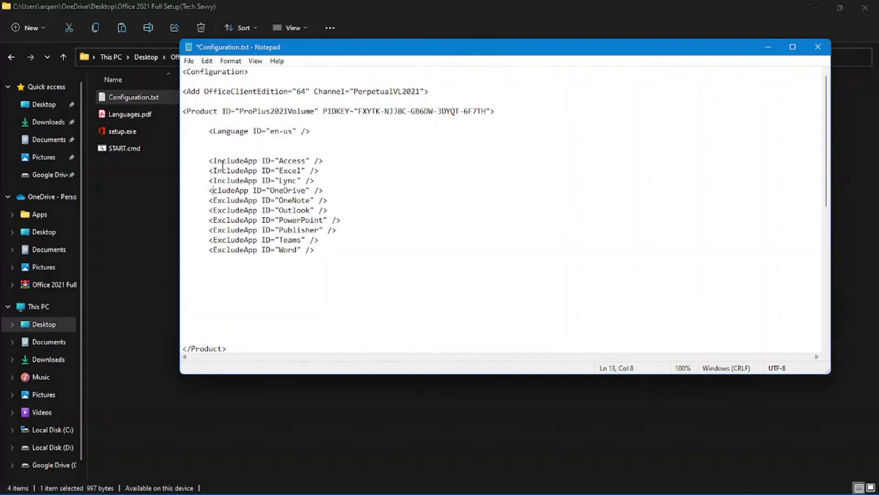
{"action": "type", "text": "In"}
Change ExcludeApp to IncludeApp in the OneNote and Outlook lines
{"action": "key", "text": "Down"}
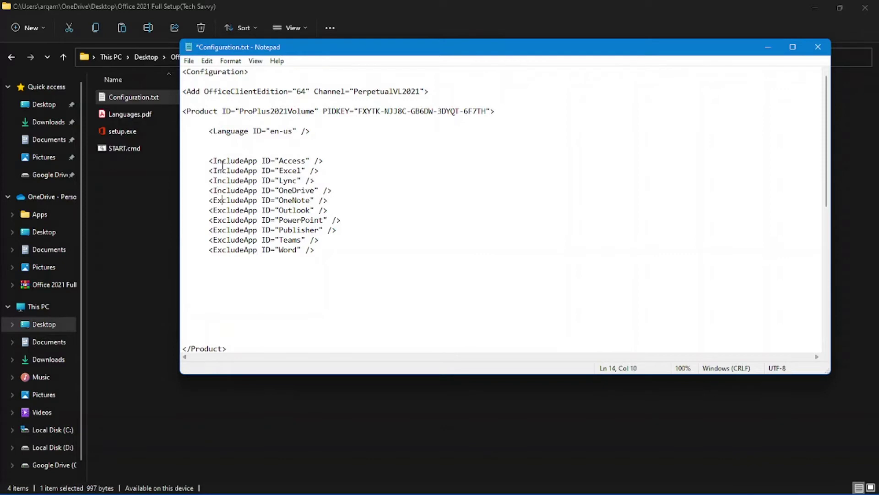
{"action": "key", "text": "BackSpace"}
{"action": "key", "text": "BackSpace"}
{"action": "type", "text": "In"}
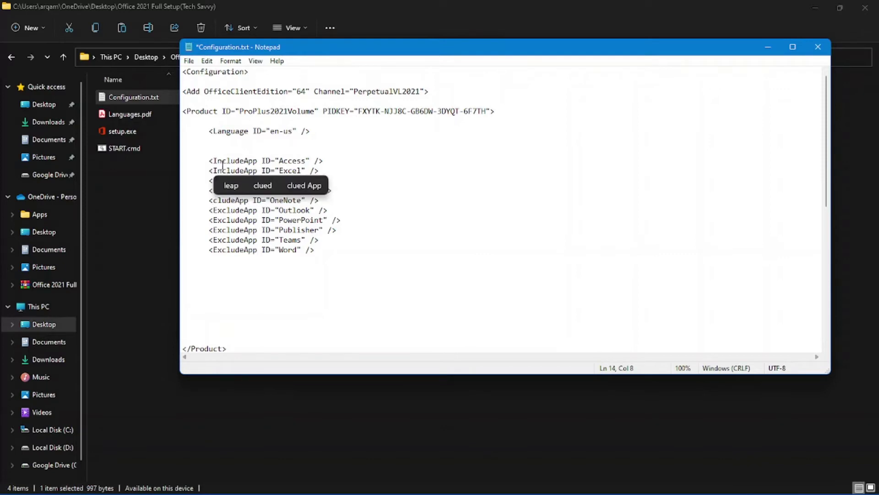
{"action": "key", "text": "Down"}
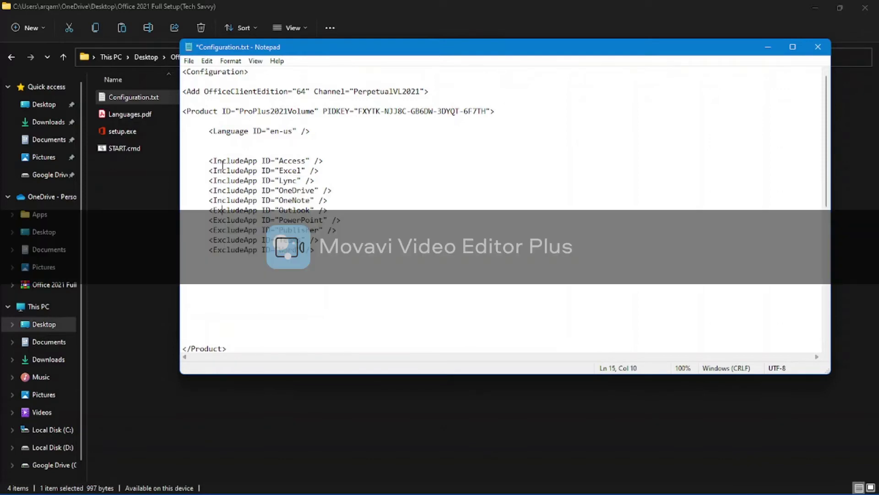
{"action": "key", "text": "BackSpace"}
{"action": "key", "text": "BackSpace"}
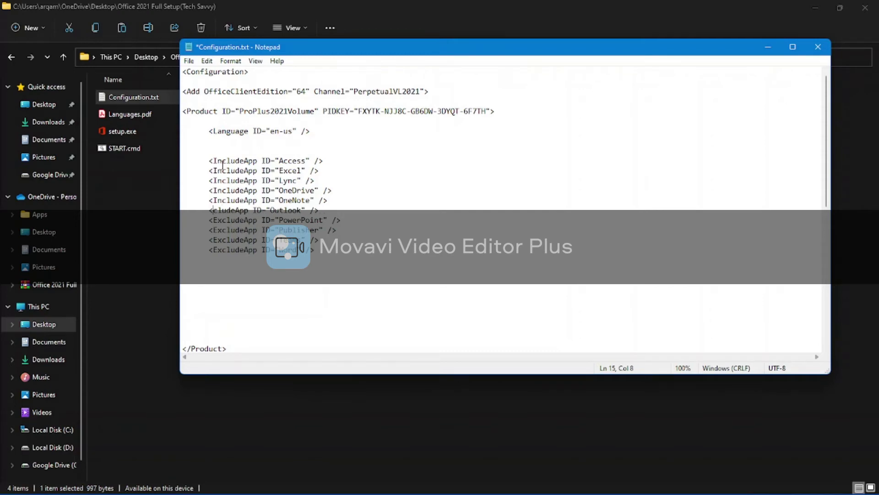
{"action": "type", "text": "I"}
{"action": "type", "text": "n"}
Change ExcludeApp to IncludeApp in the PowerPoint and Publisher lines
{"action": "key", "text": "Down"}
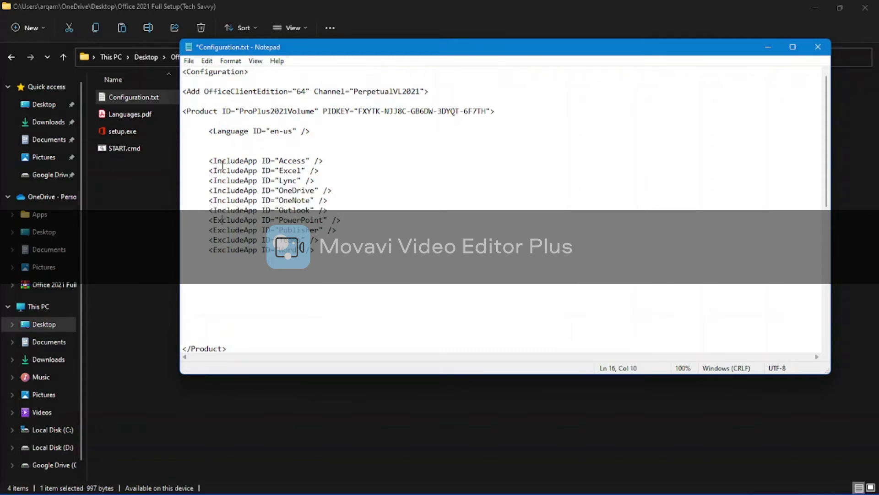
{"action": "key", "text": "BackSpace"}
{"action": "key", "text": "BackSpace"}
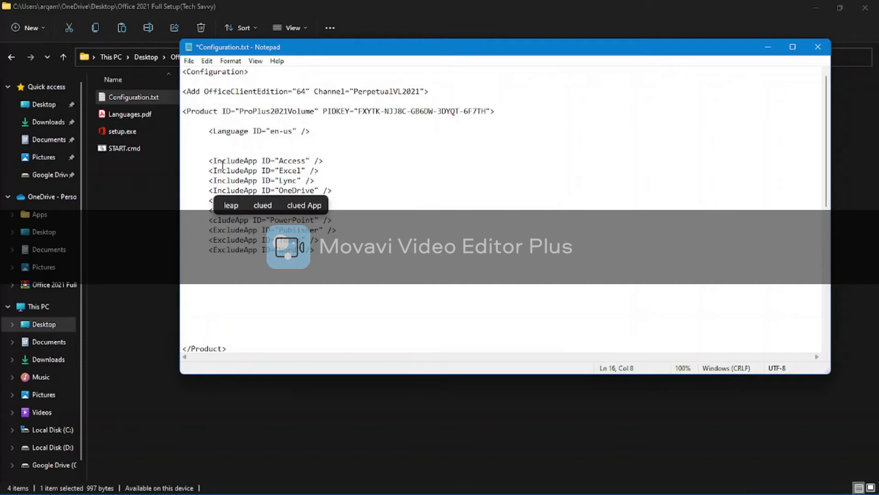
{"action": "type", "text": "In"}
{"action": "key", "text": "Down"}
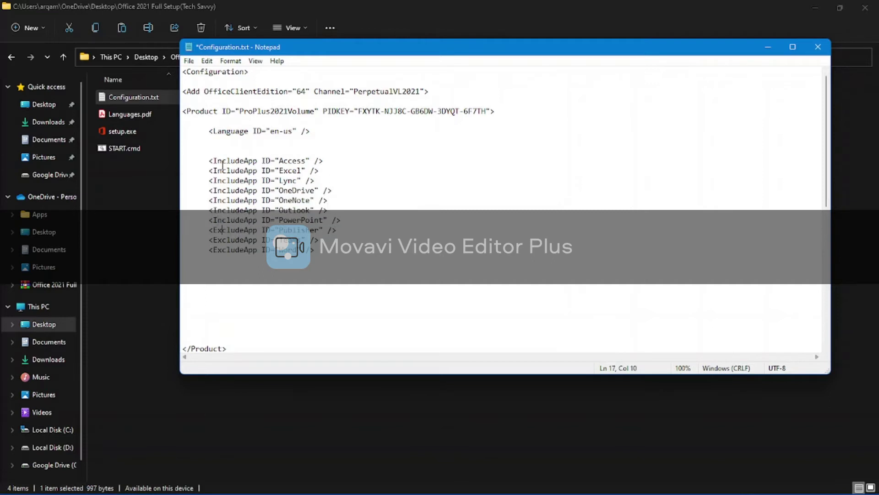
{"action": "key", "text": "BackSpace"}
{"action": "key", "text": "BackSpace"}
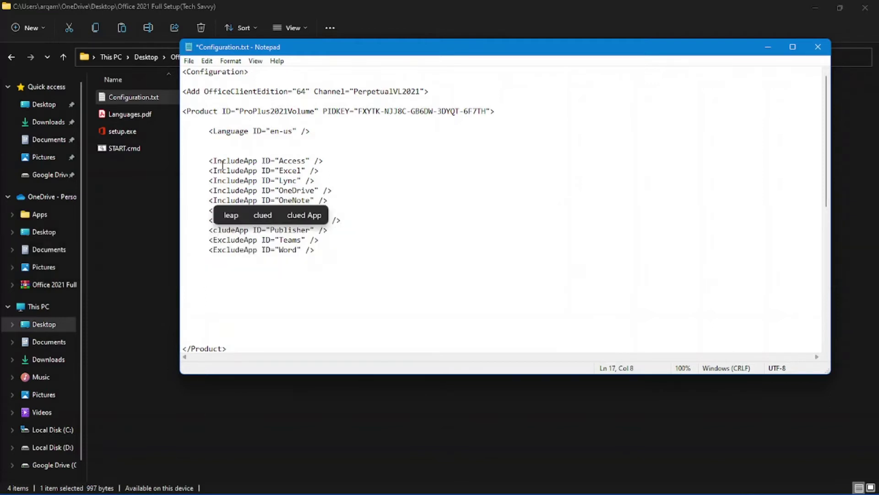
{"action": "type", "text": "In"}
Change ExcludeApp to IncludeApp in the Teams and Word lines
{"action": "key", "text": "Down"}
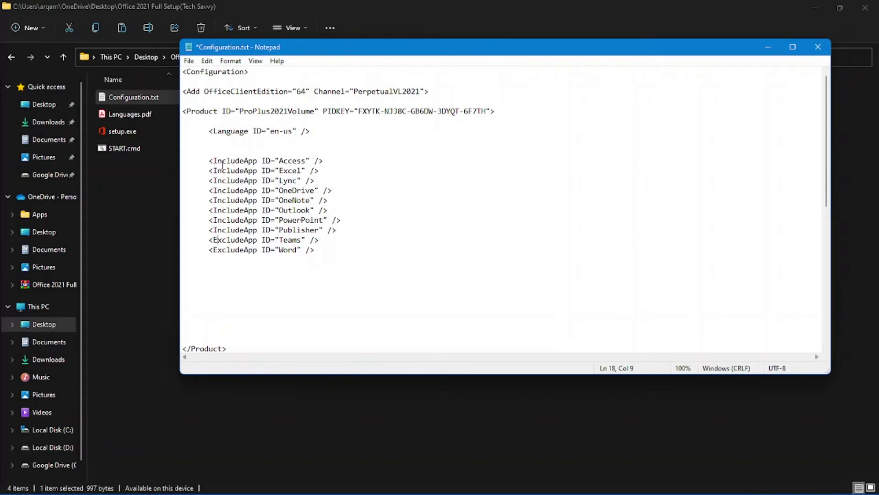
{"action": "key", "text": "BackSpace"}
{"action": "key", "text": "BackSpace"}
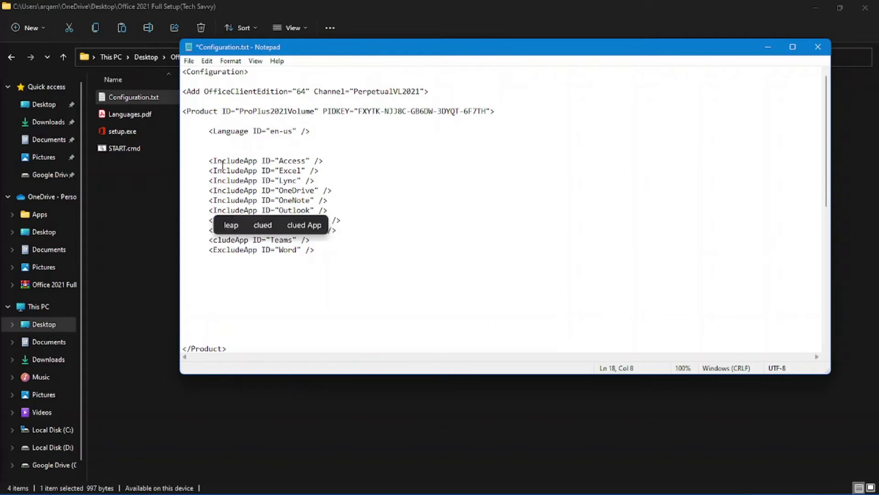
{"action": "type", "text": "In"}
{"action": "key", "text": "Down"}
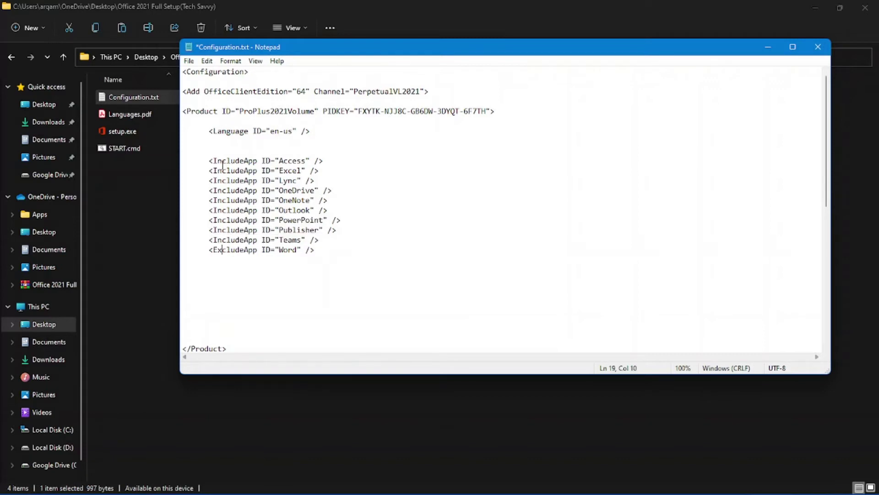
{"action": "key", "text": "BackSpace"}
{"action": "key", "text": "BackSpace"}
{"action": "type", "text": "In"}
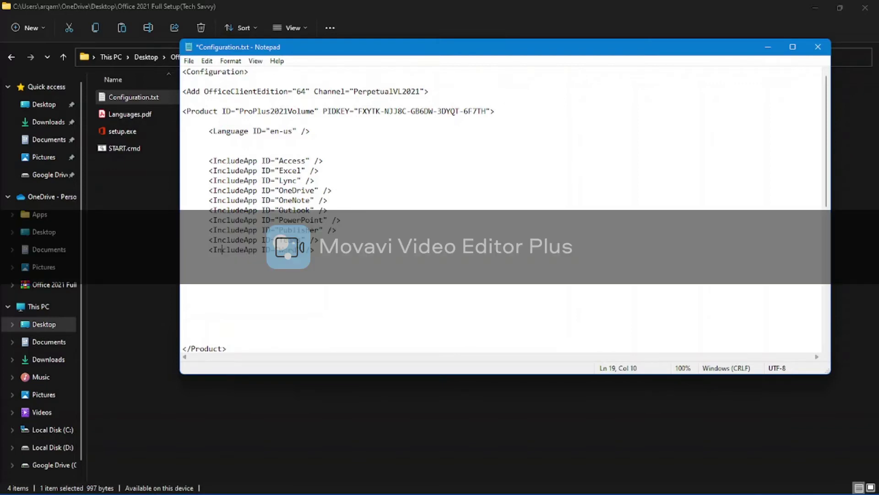
Save the edited configuration over the existing Configuration.txt in the setup folder and close the file
{"action": "left_click", "coordinate": [189, 61]}
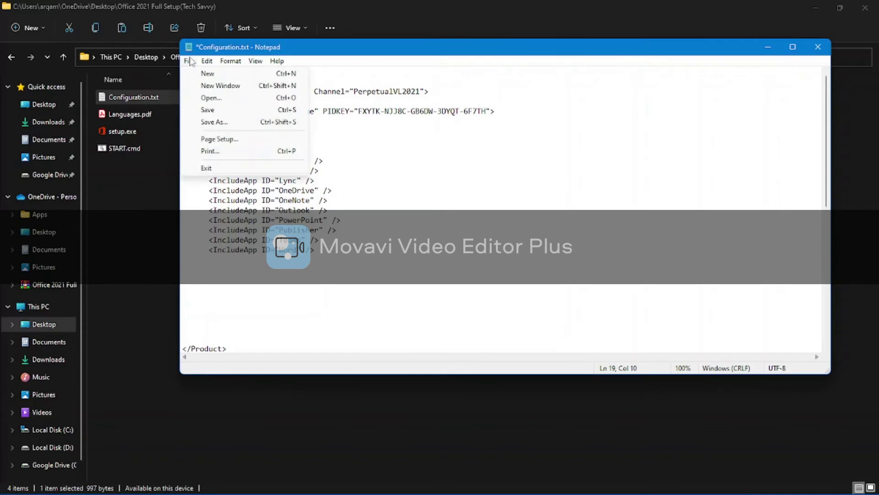
{"action": "left_click", "coordinate": [216, 122]}
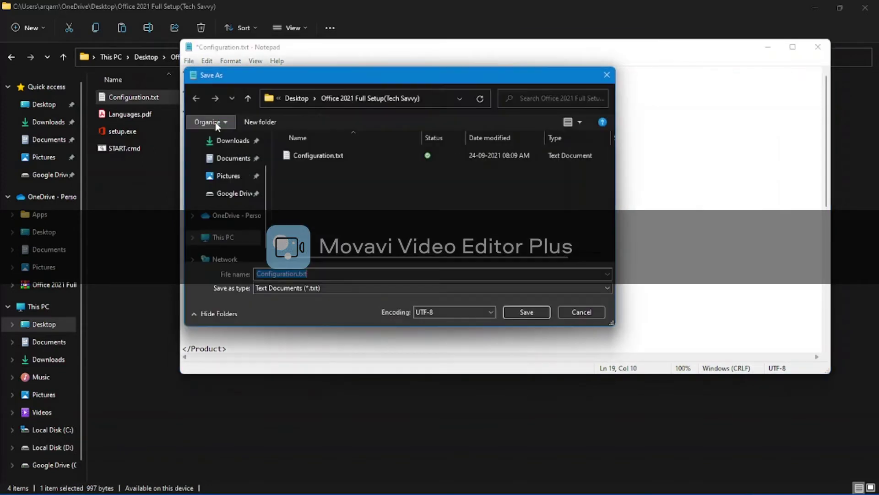
{"action": "left_click", "coordinate": [513, 317]}
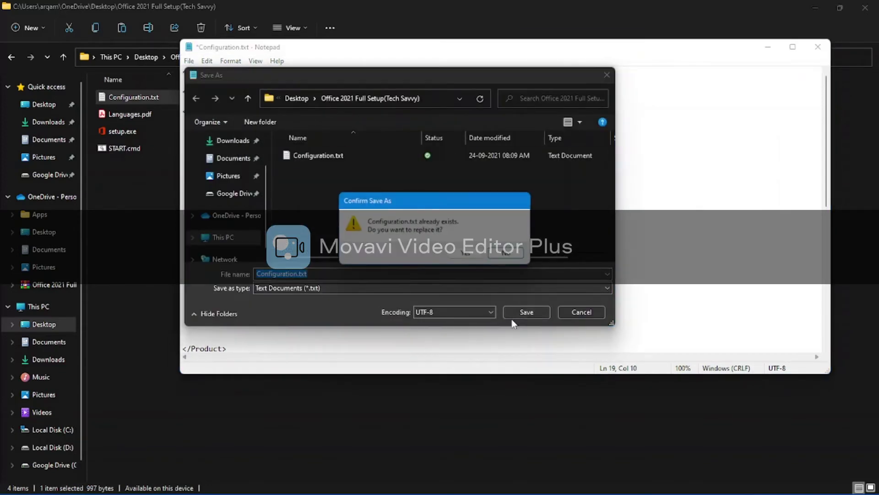
{"action": "left_click", "coordinate": [467, 253]}
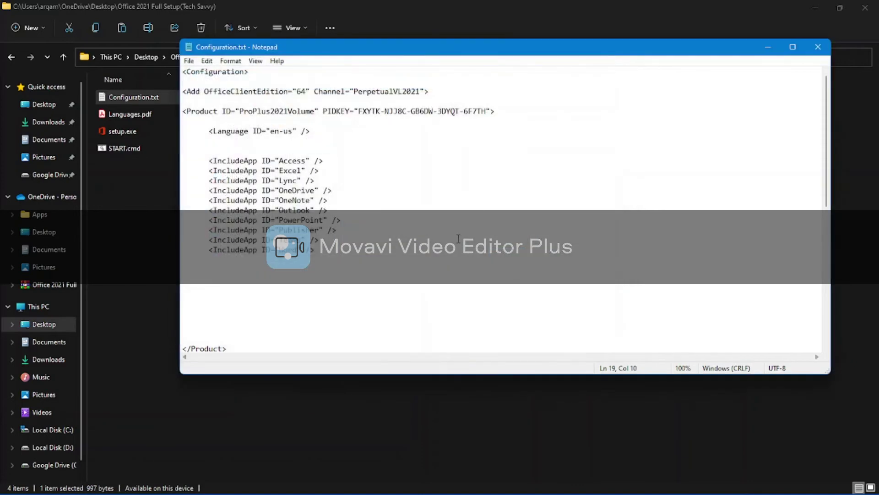
{"action": "left_click", "coordinate": [818, 46]}
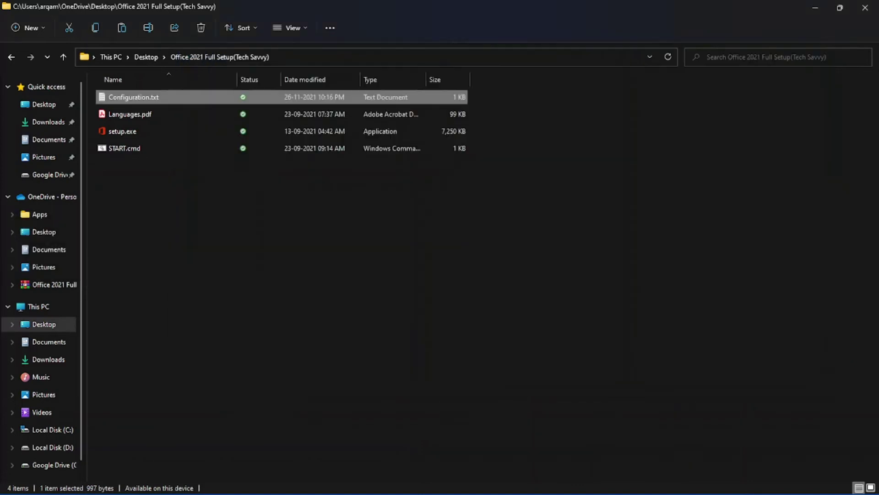
Run START.cmd from the setup folder to start the Office installation
{"action": "left_click", "coordinate": [131, 150]}
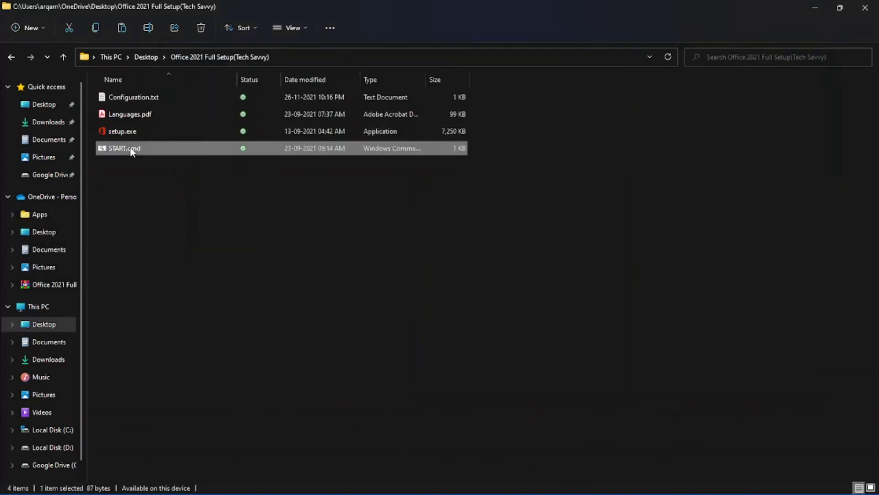
{"action": "left_click", "coordinate": [131, 150]}
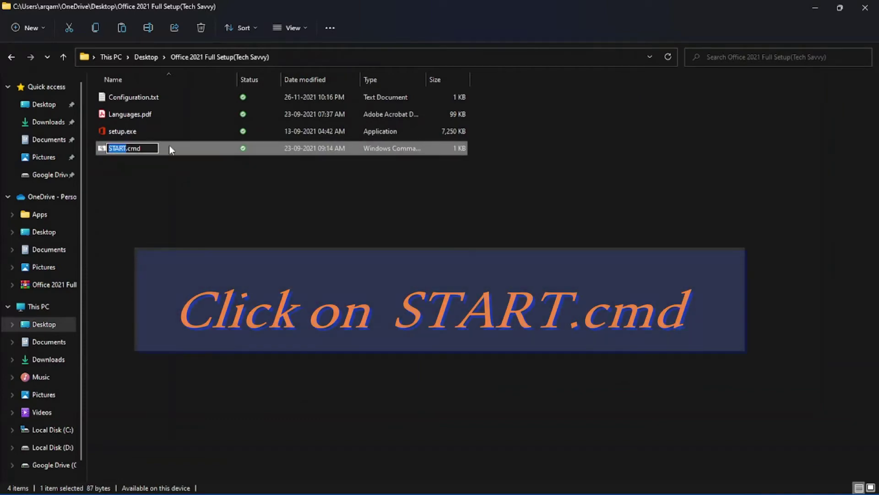
{"action": "double_click", "coordinate": [169, 145]}
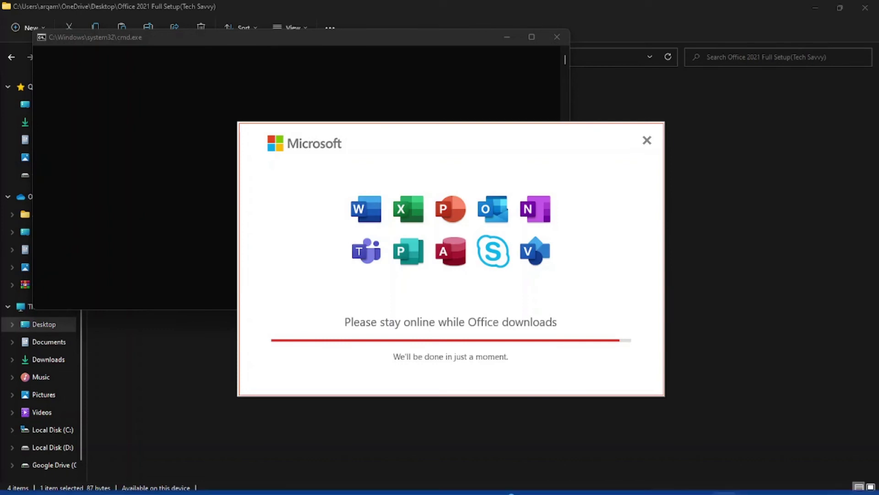
Once Office is installed, close the installer and its command window, and minimize the setup folder
{"action": "mouse_move", "coordinate": [274, 493]}
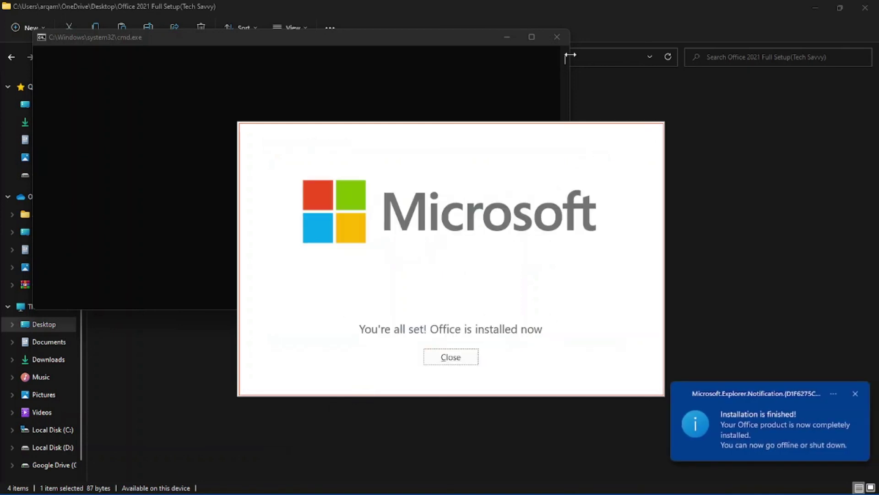
{"action": "left_click", "coordinate": [474, 357]}
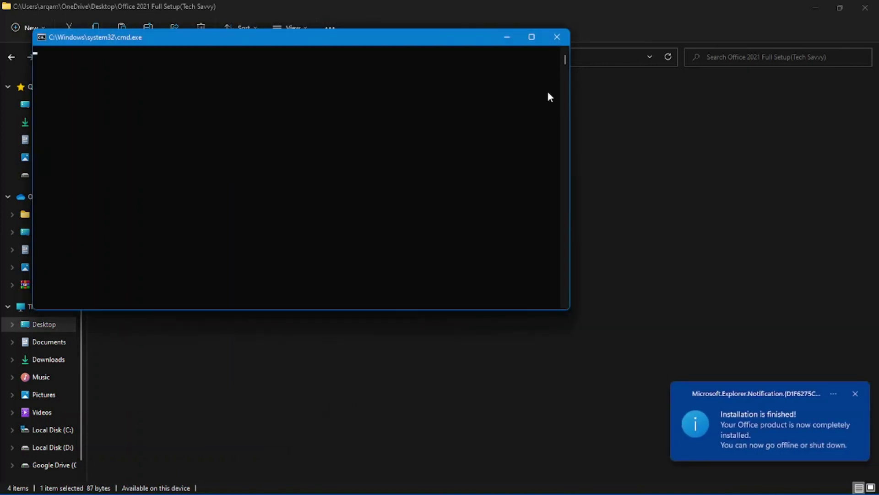
{"action": "left_click", "coordinate": [557, 38]}
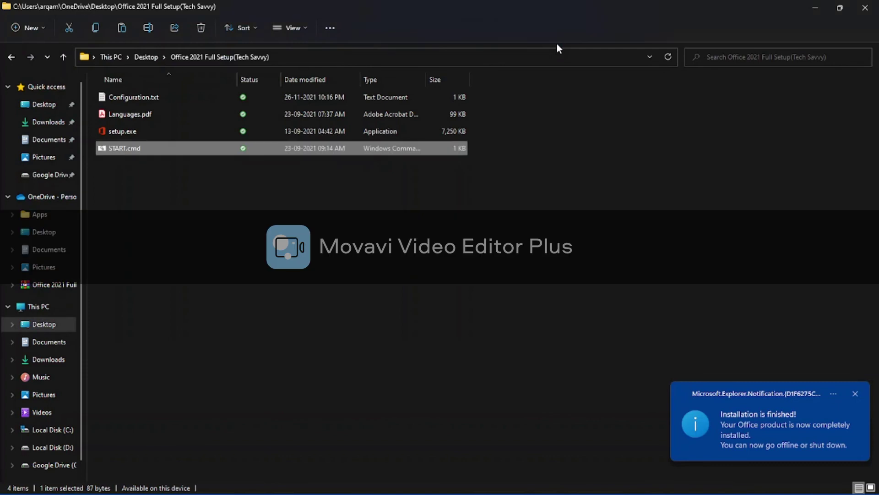
{"action": "left_click", "coordinate": [815, 7]}
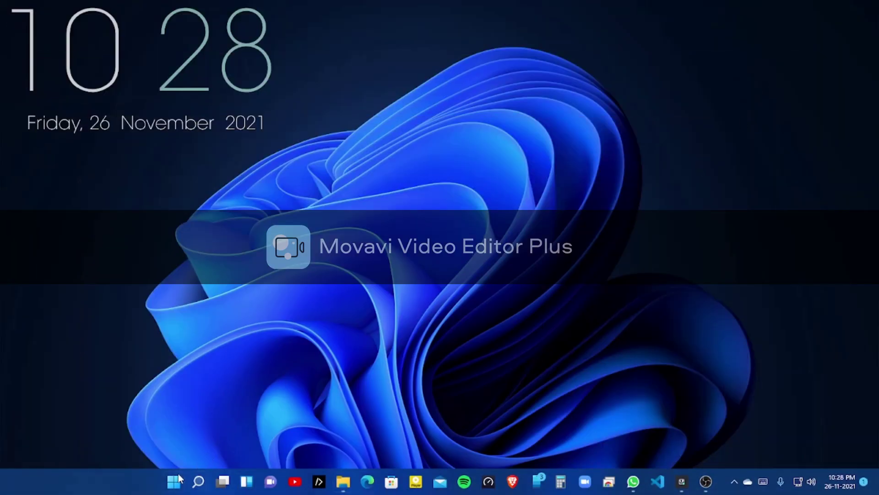
Find and open Word, and show its account page to check the product information
{"action": "left_click", "coordinate": [174, 480]}
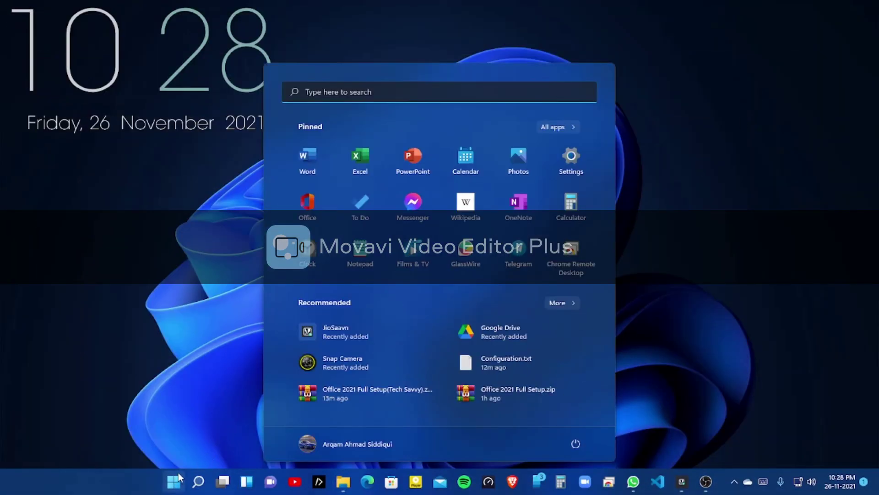
{"action": "type", "text": "w"}
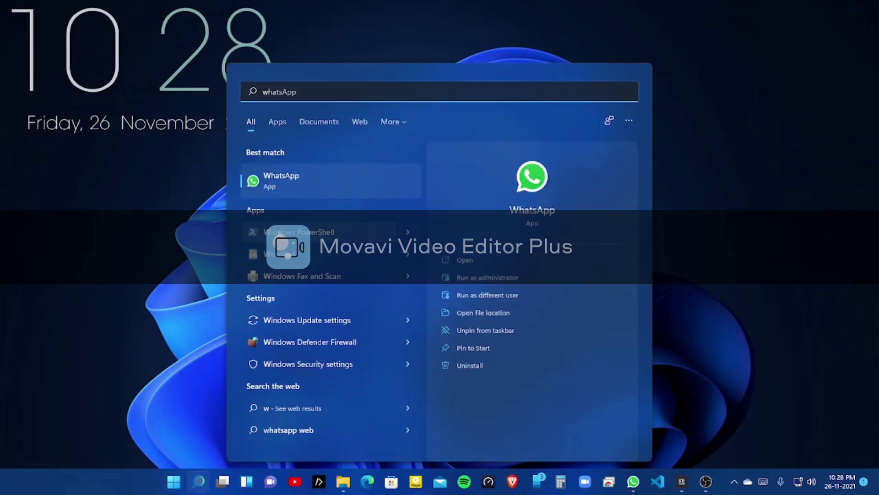
{"action": "type", "text": "or"}
{"action": "left_click", "coordinate": [286, 175]}
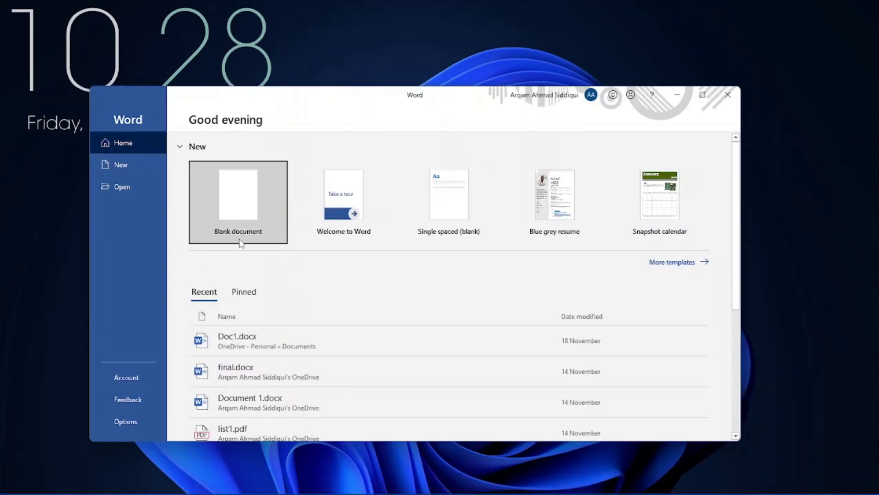
{"action": "left_click", "coordinate": [139, 376]}
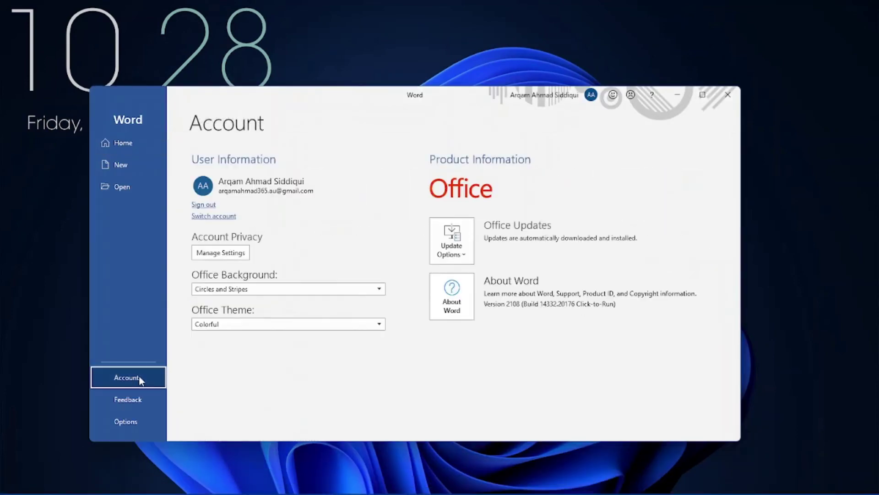